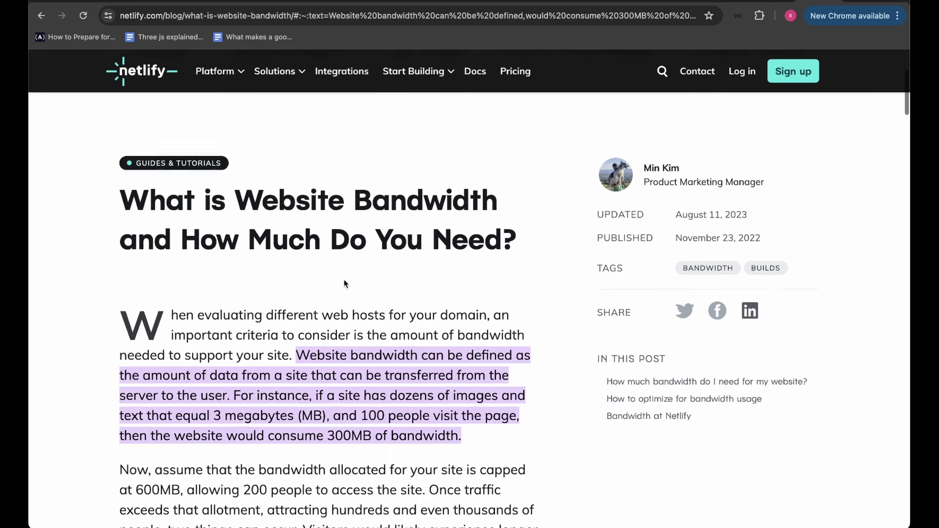
- Scroll down through the article to the paragraph defining data transfer
scroll(344, 283, "up", 2)
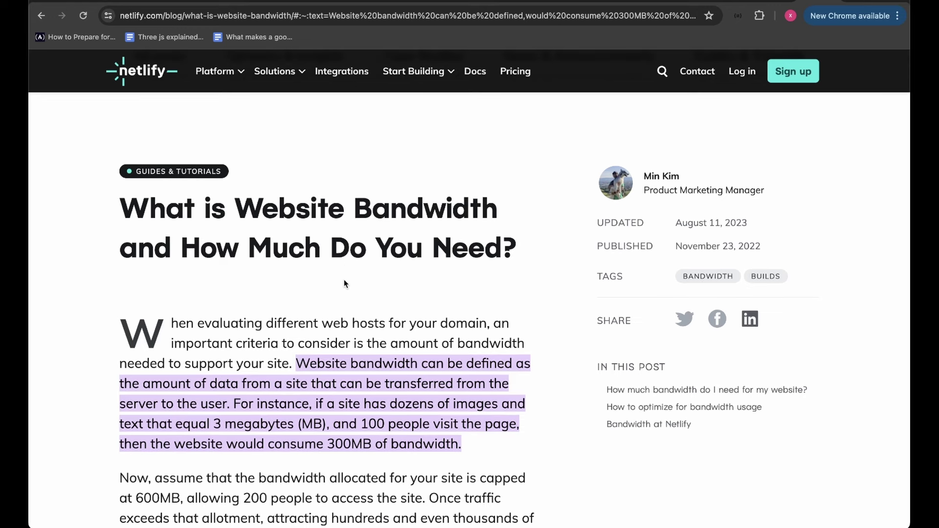
scroll(345, 280, "up", 1)
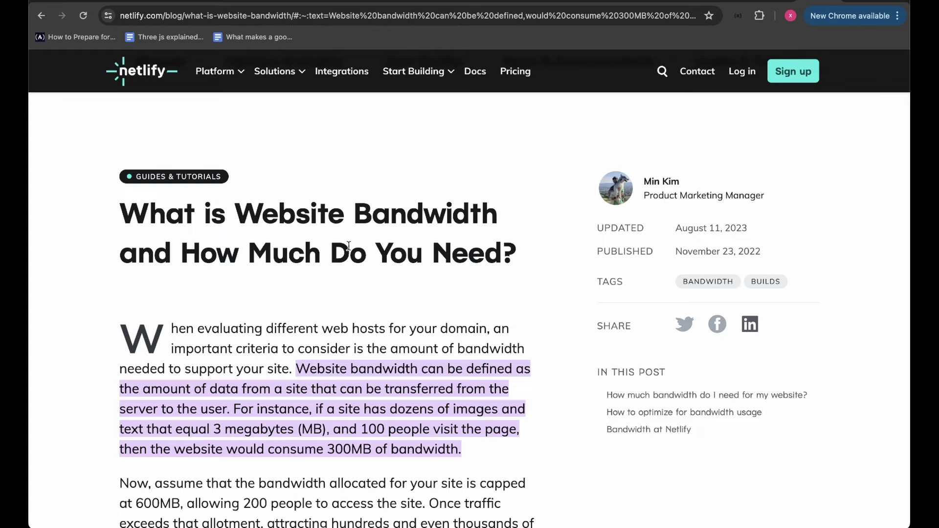
scroll(349, 246, "down", 1)
scroll(432, 336, "up", 4)
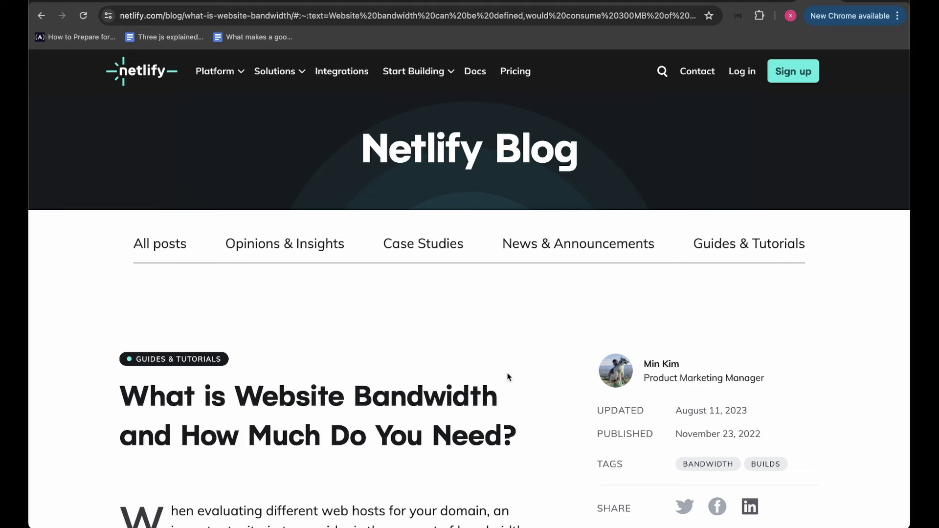
scroll(508, 378, "down", 1)
scroll(508, 378, "down", 3)
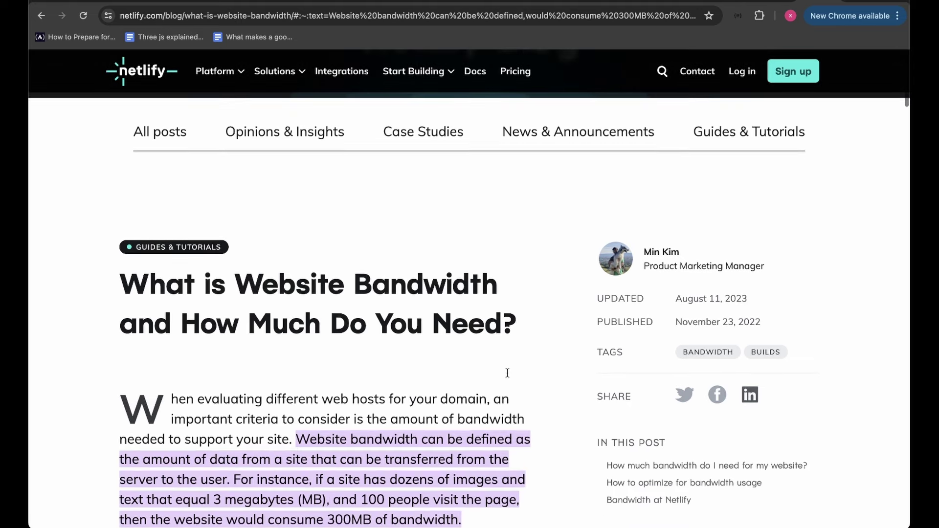
scroll(507, 374, "down", 1)
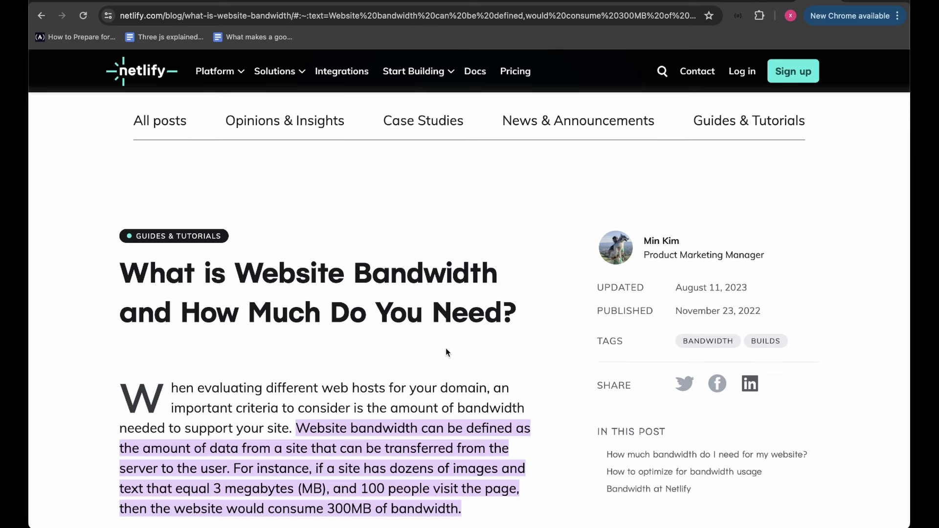
scroll(436, 379, "down", 3)
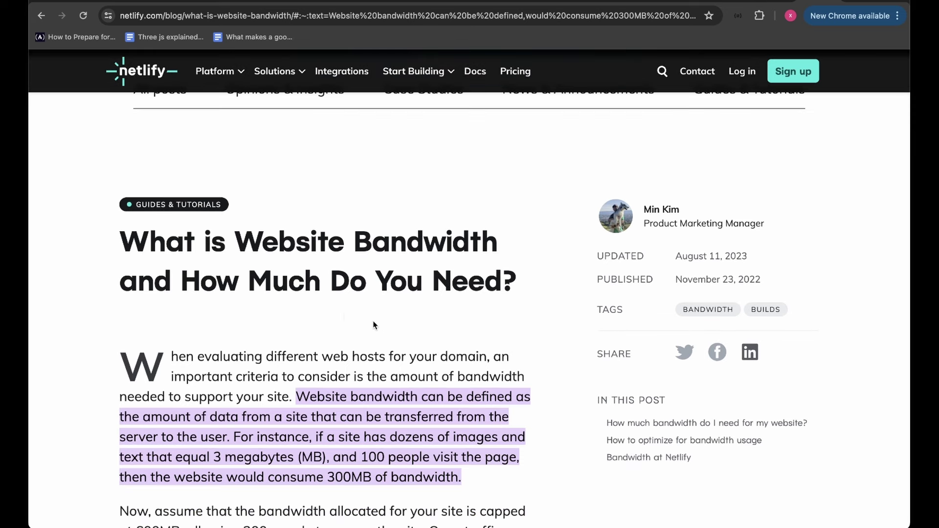
scroll(337, 307, "down", 3)
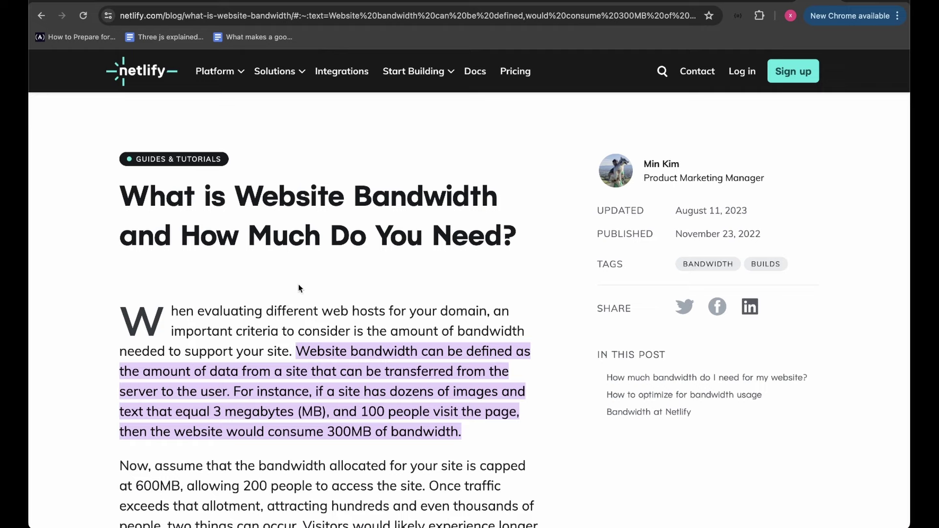
scroll(289, 306, "down", 1)
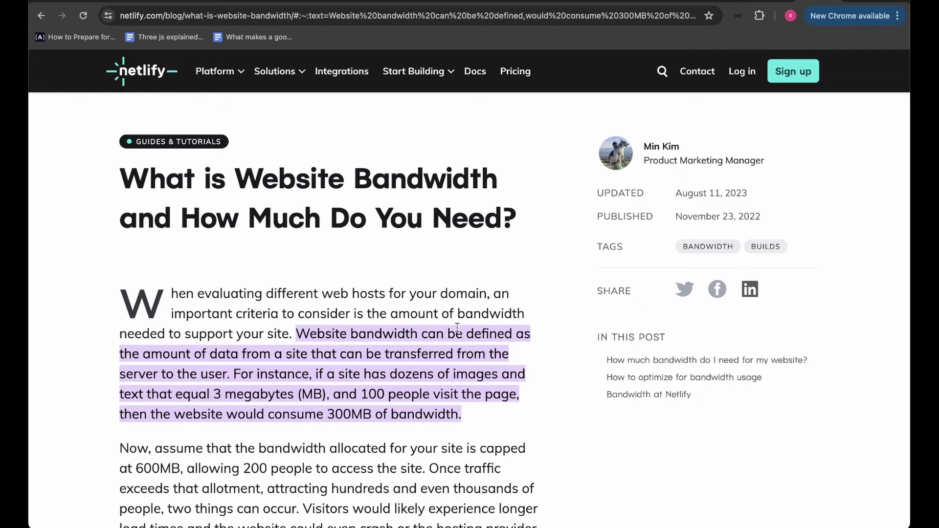
scroll(318, 335, "down", 1)
scroll(317, 335, "down", 3)
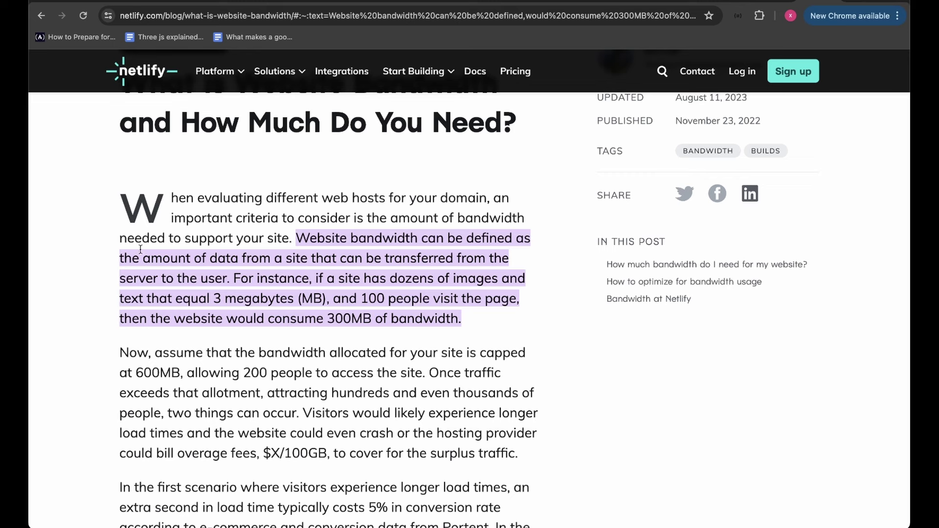
- Highlight part of the data-transfer definition for emphasis, then clear the selection
left_click_drag(142, 258, 319, 255)
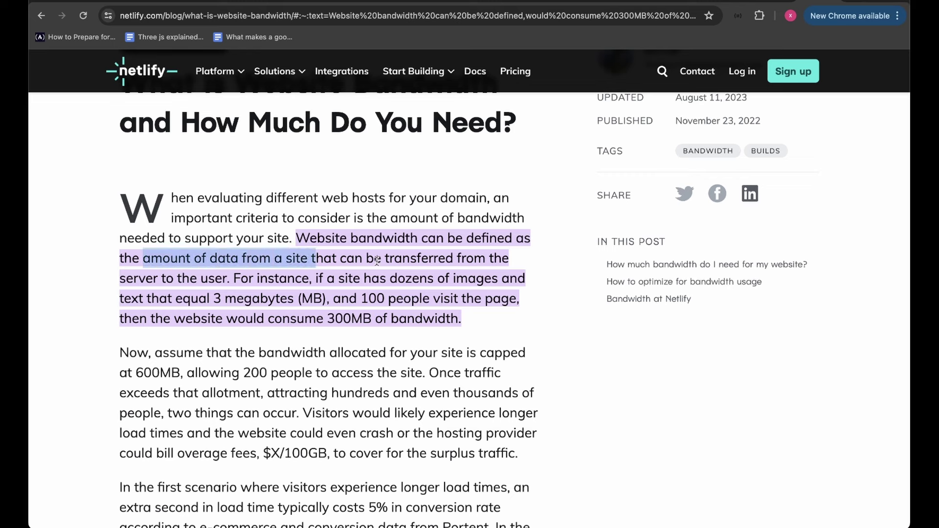
left_click(203, 272)
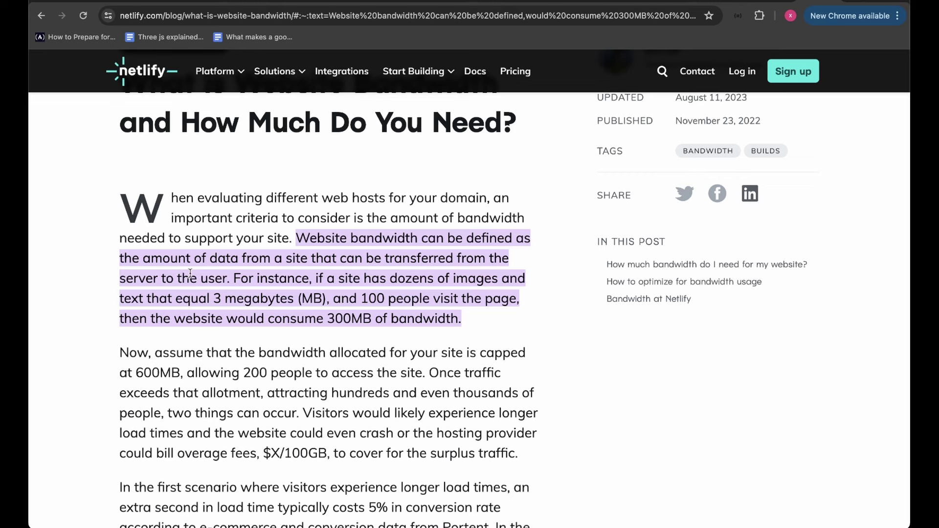
scroll(294, 303, "up", 1)
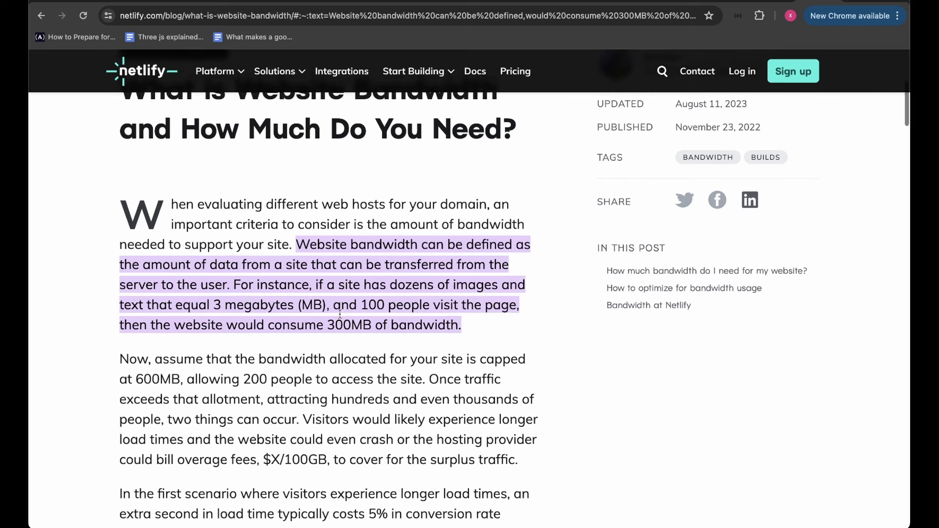
scroll(349, 320, "down", 1)
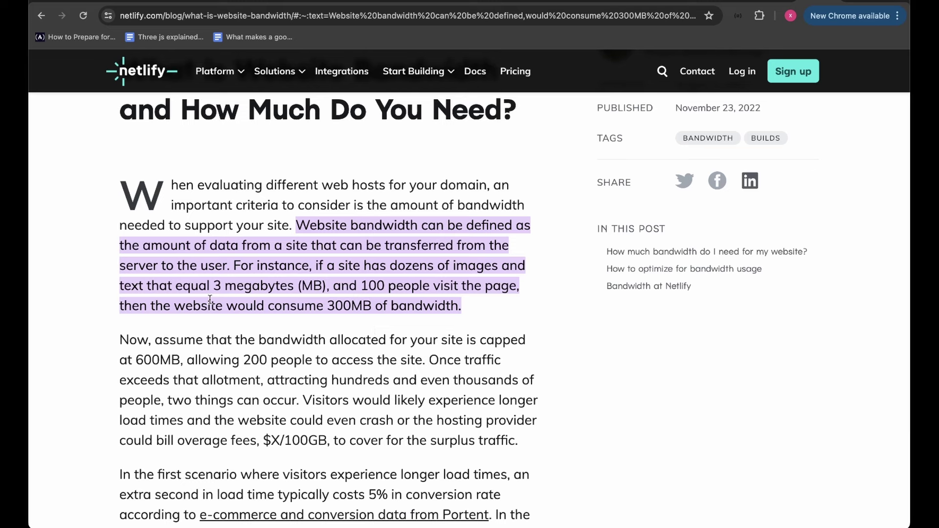
- Highlight the '3 megabytes (MB)' and '100 people' figures in the example, one at a time
left_click_drag(213, 287, 277, 287)
left_click(290, 288)
left_click_drag(219, 287, 329, 289)
left_click(326, 305)
left_click_drag(360, 286, 421, 287)
left_click(398, 287)
- Read on to the overage paragraph and highlight the $X/100GB fee text twice
scroll(412, 313, "down", 3)
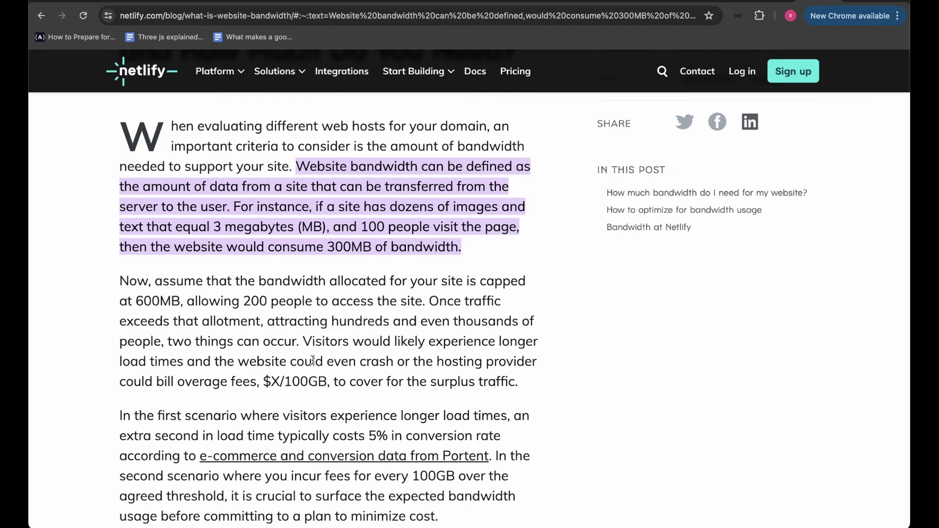
scroll(313, 361, "down", 1)
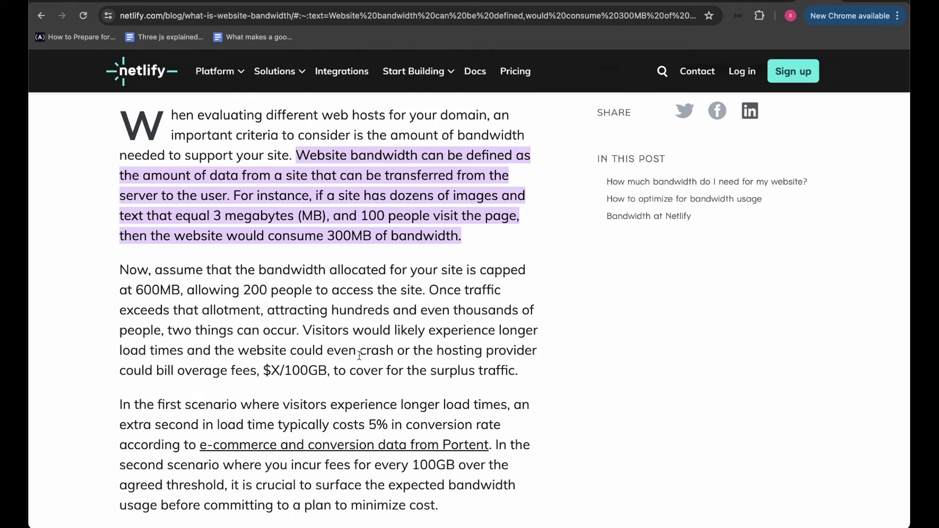
scroll(360, 356, "down", 1)
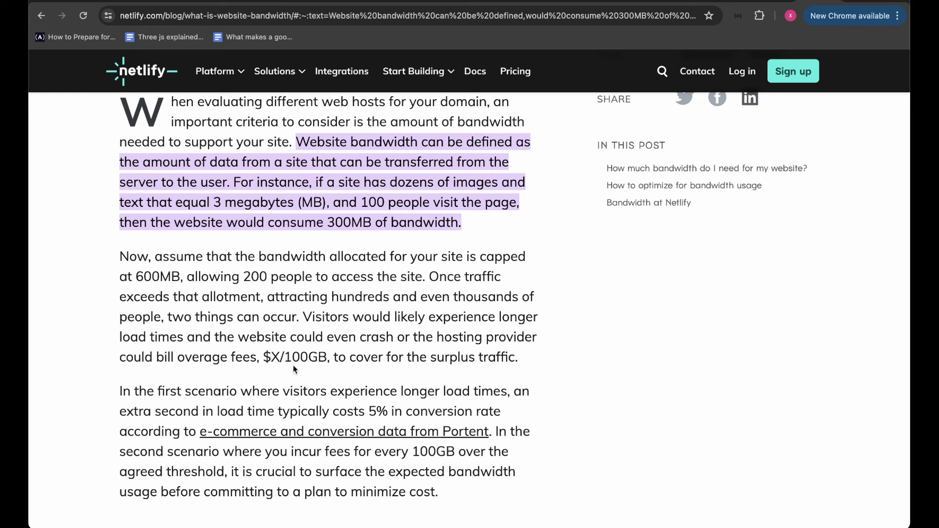
scroll(256, 316, "down", 2)
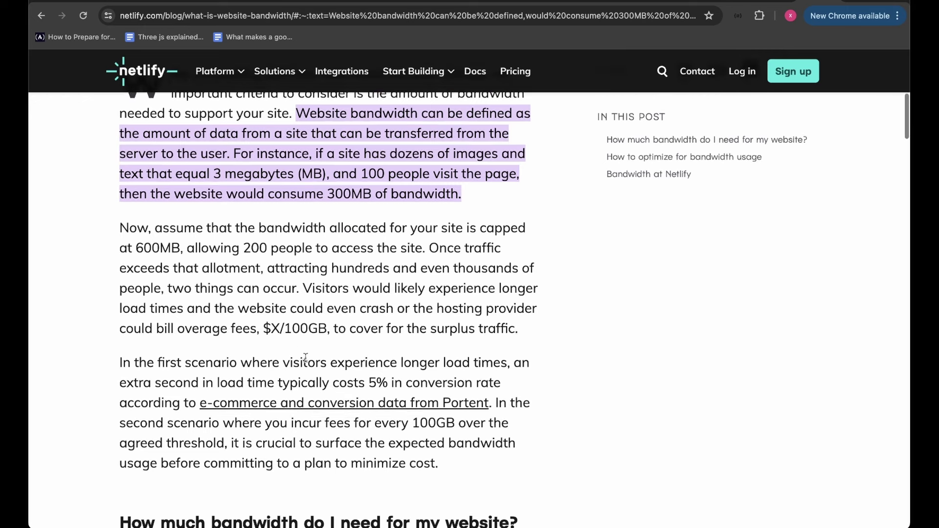
left_click_drag(255, 314, 326, 316)
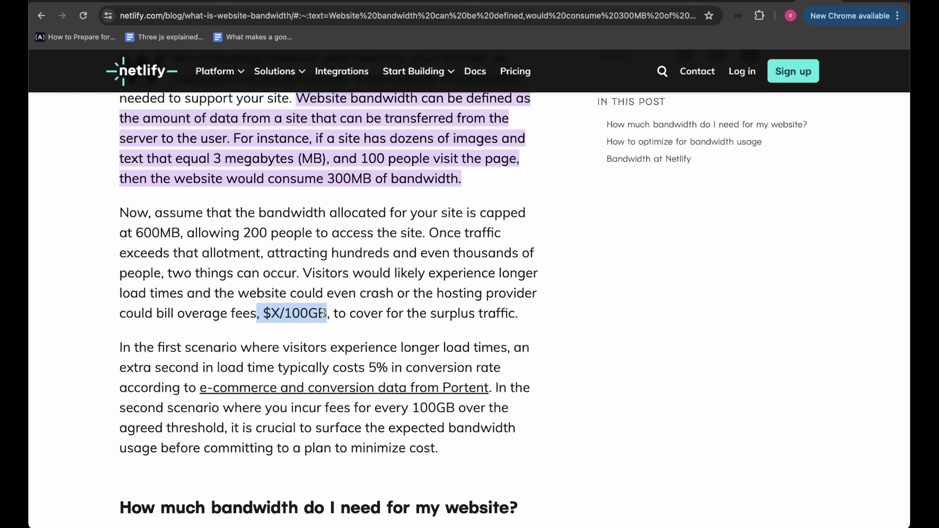
left_click(334, 321)
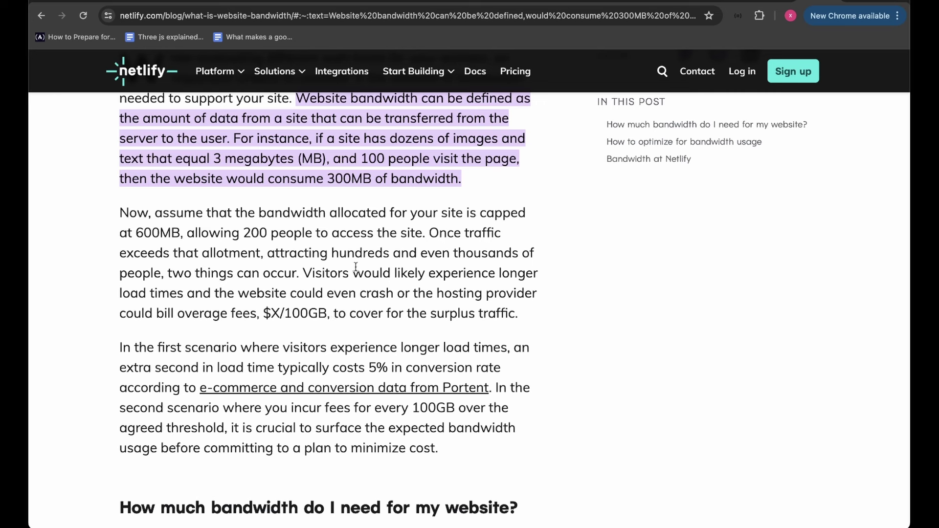
left_click_drag(264, 313, 318, 315)
left_click(310, 321)
- Continue down to the 'How much bandwidth do I need for my website?' heading
scroll(310, 321, "down", 1)
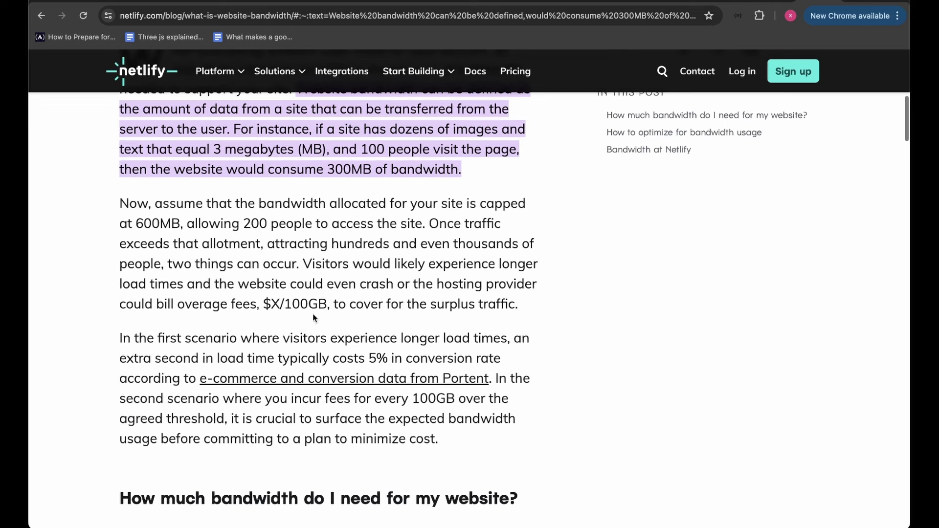
scroll(288, 308, "down", 5)
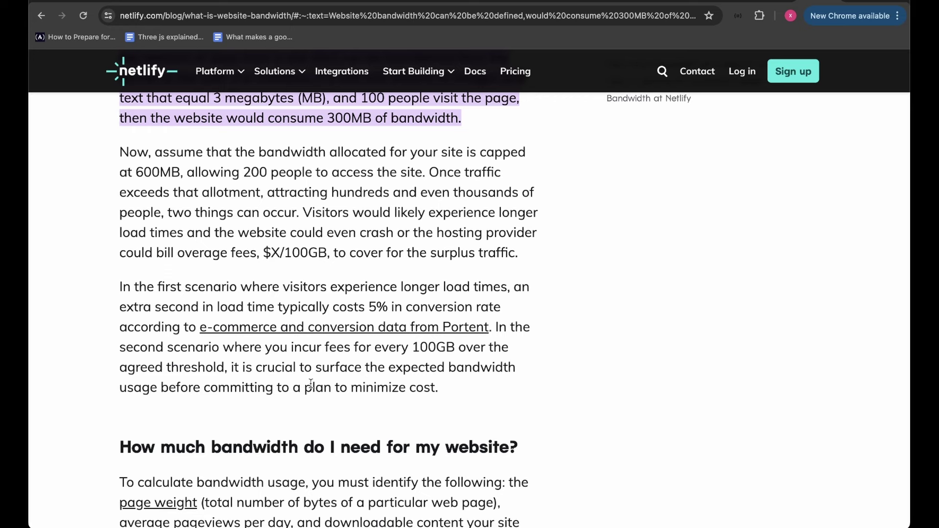
scroll(311, 387, "down", 1)
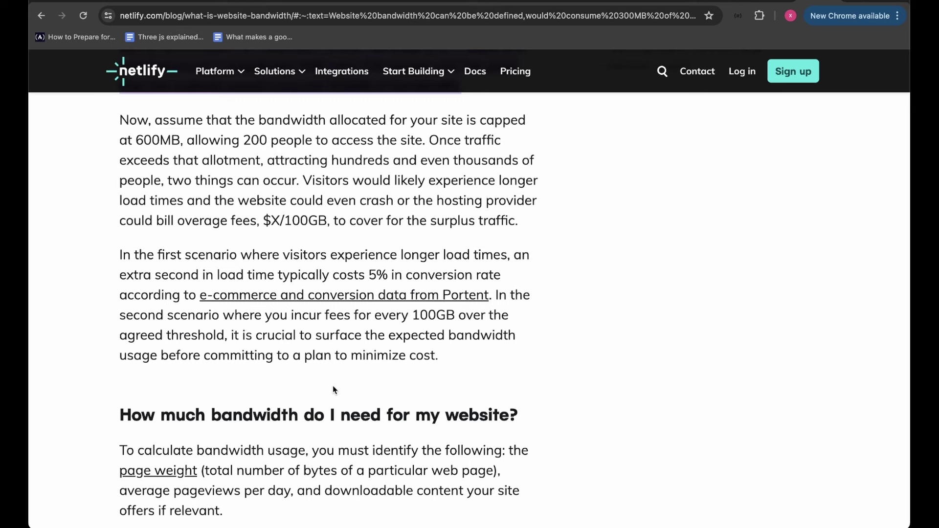
scroll(366, 381, "up", 1)
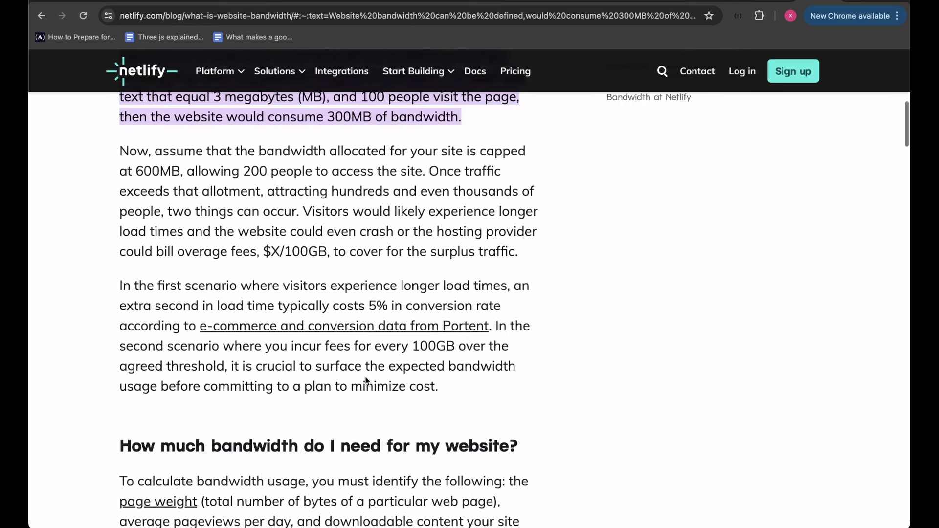
scroll(367, 381, "down", 1)
scroll(367, 381, "down", 1)
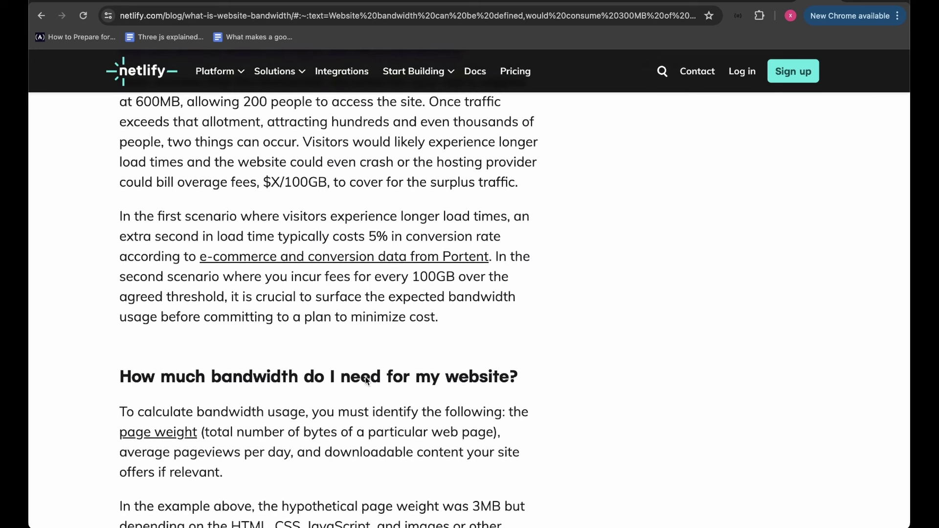
scroll(367, 381, "down", 1)
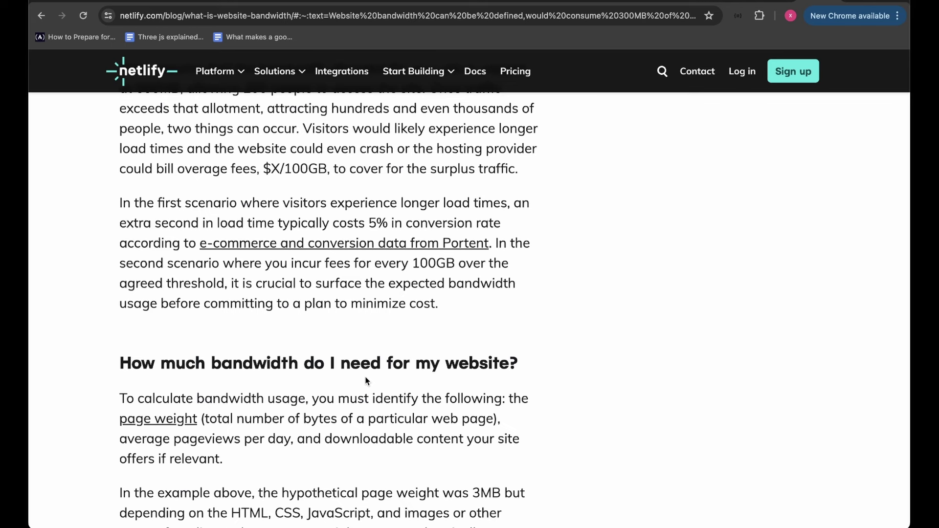
scroll(338, 332, "up", 1)
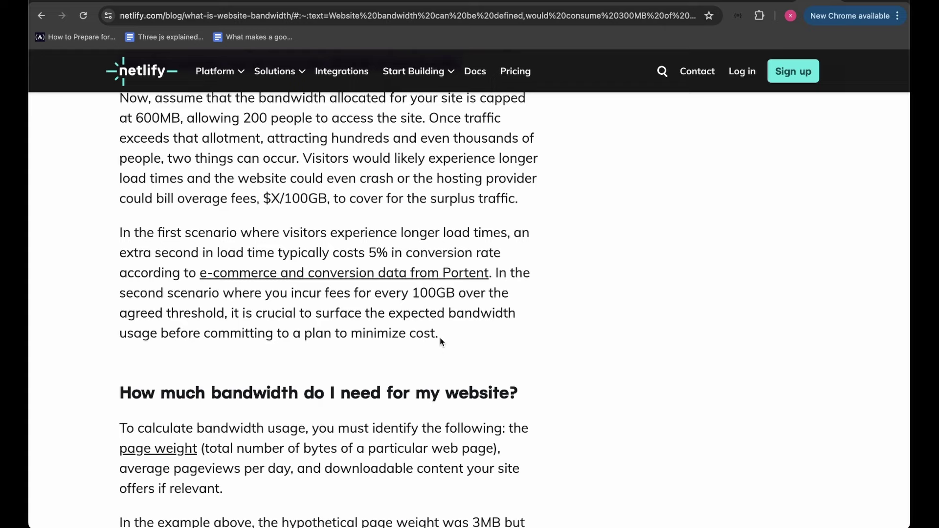
scroll(441, 341, "down", 1)
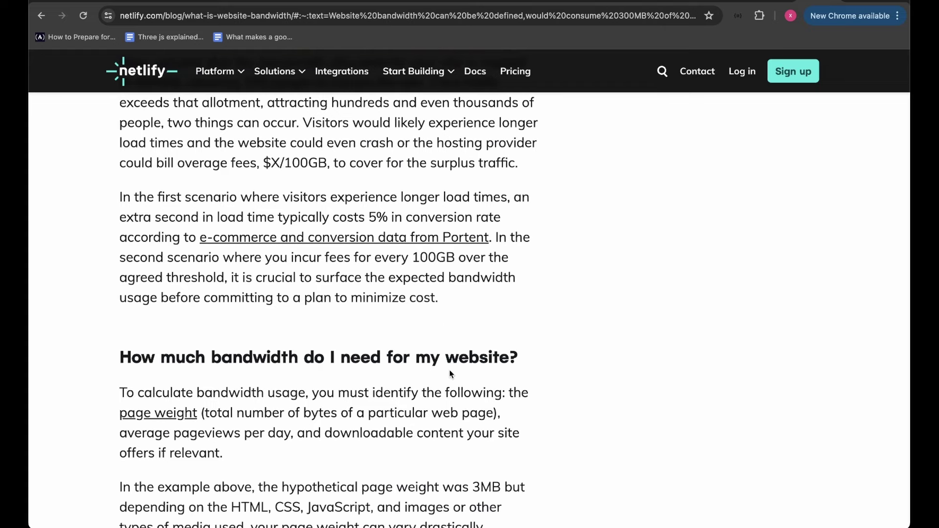
scroll(450, 374, "down", 2)
scroll(430, 310, "down", 2)
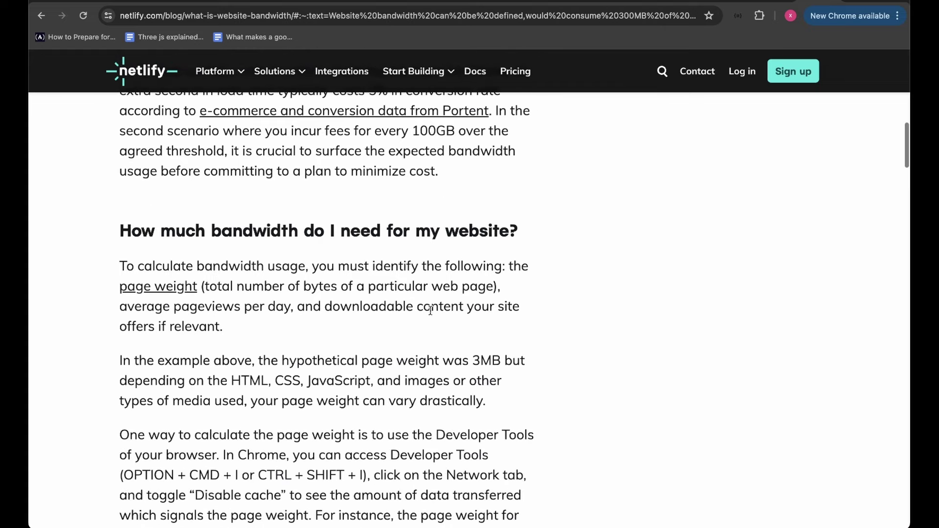
scroll(430, 310, "down", 1)
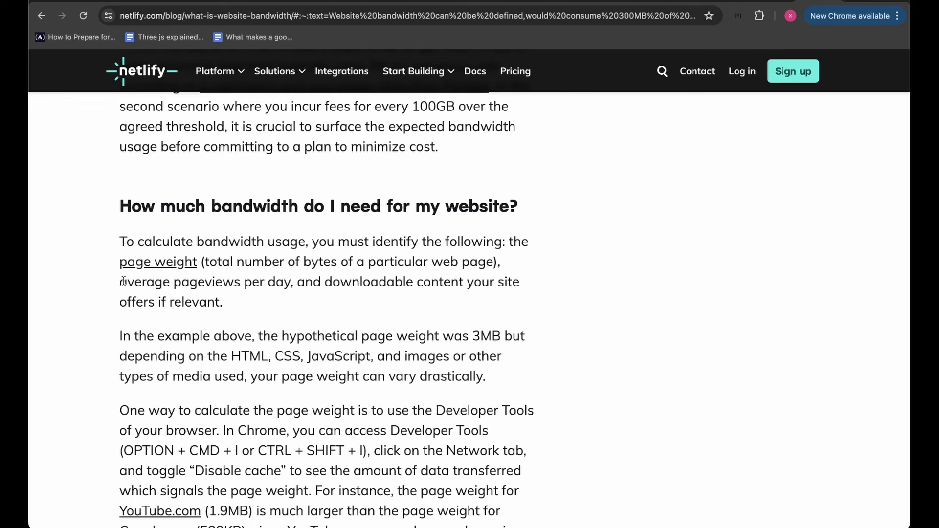
left_click_drag(123, 282, 283, 304)
left_click(299, 282)
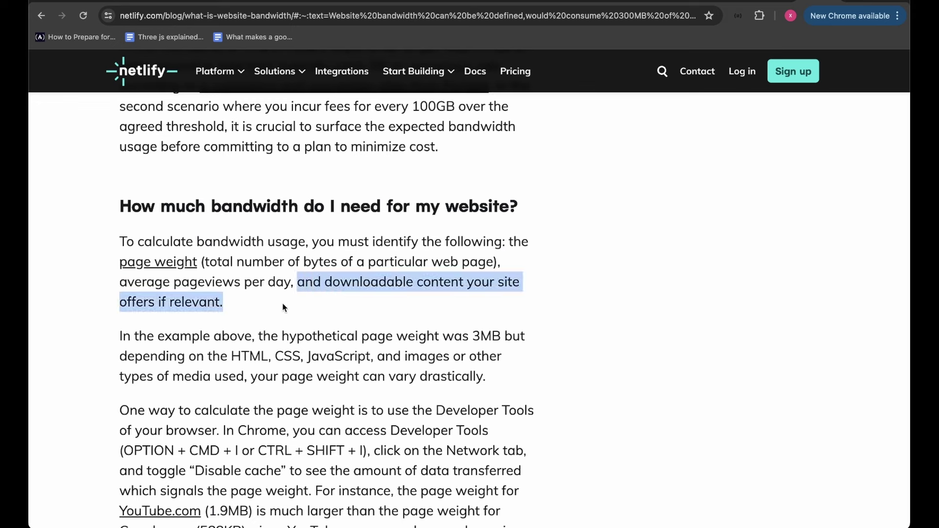
left_click(283, 304)
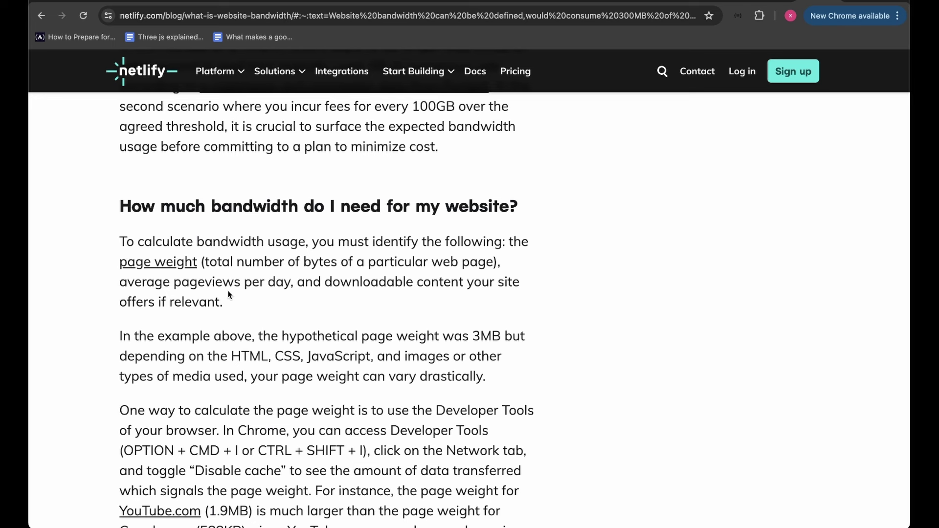
left_click_drag(119, 283, 291, 283)
left_click(291, 308)
left_click_drag(322, 283, 378, 300)
- Clear the highlight and bring the page-weight paragraph and YouTube DevTools screenshot into view
left_click(345, 313)
scroll(313, 328, "up", 2)
scroll(303, 331, "down", 3)
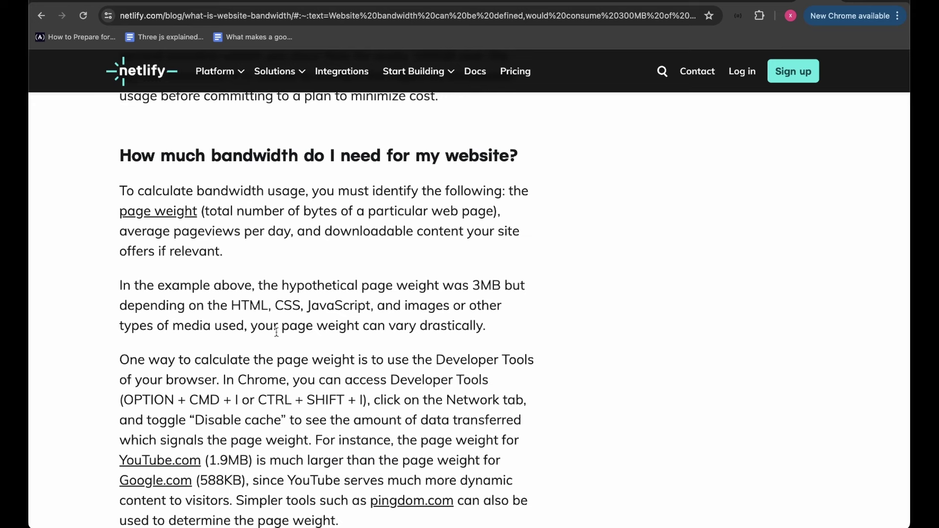
scroll(436, 339, "down", 3)
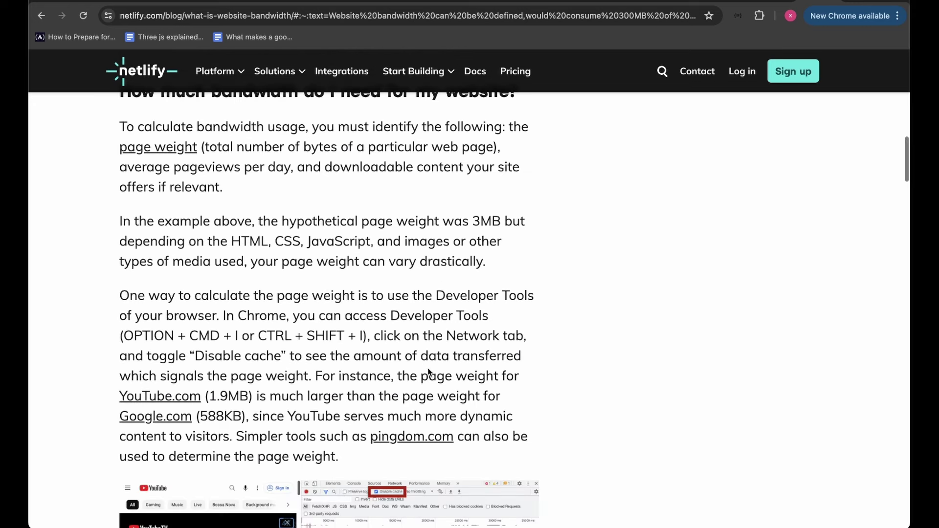
scroll(366, 296, "down", 2)
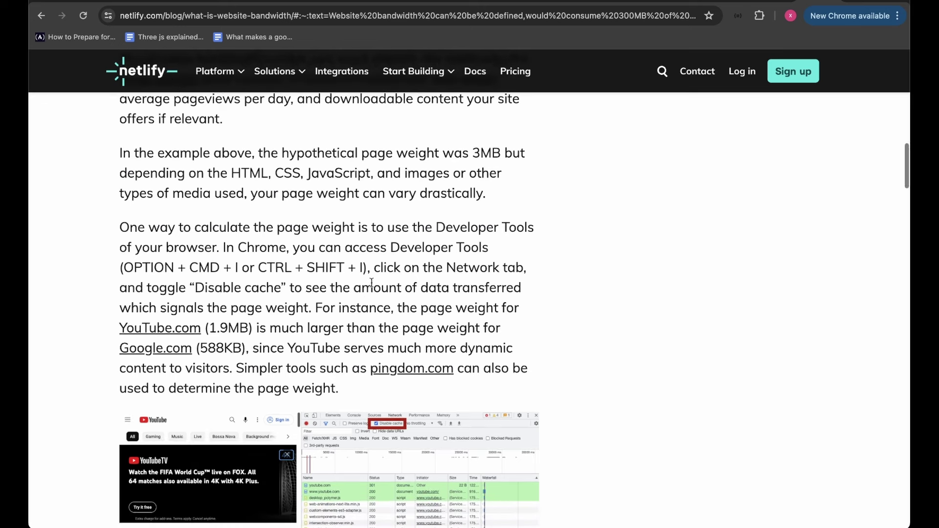
scroll(266, 235, "down", 1)
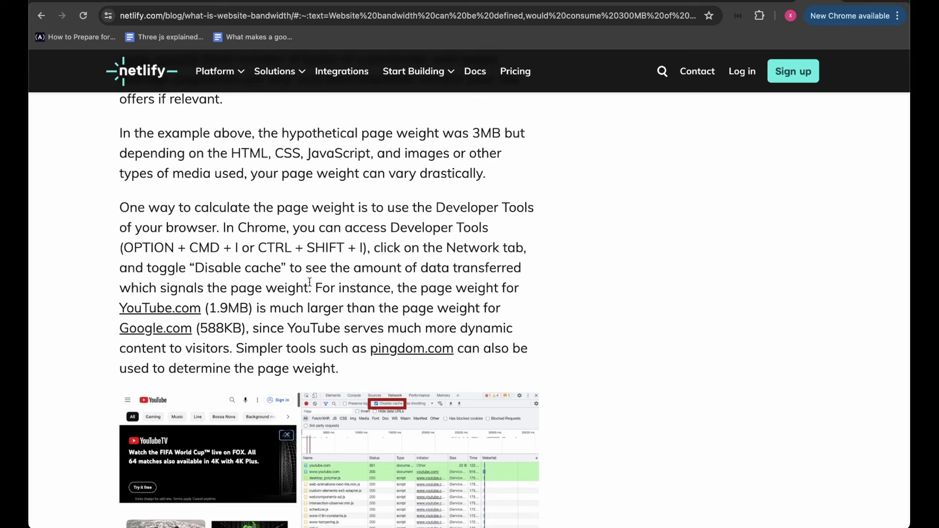
scroll(308, 283, "down", 1)
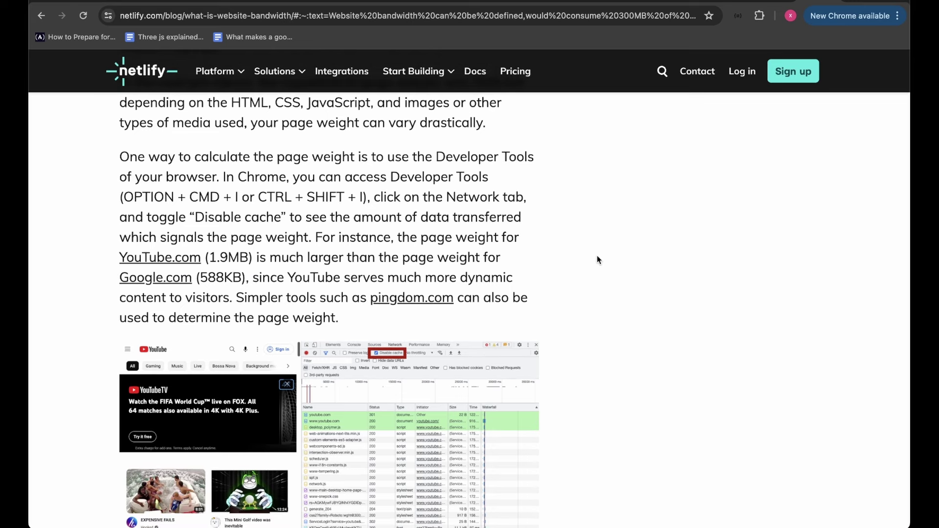
- Open DevTools' Network panel via Inspect, enable Disable cache, and reload with Cmd+R
right_click(582, 277)
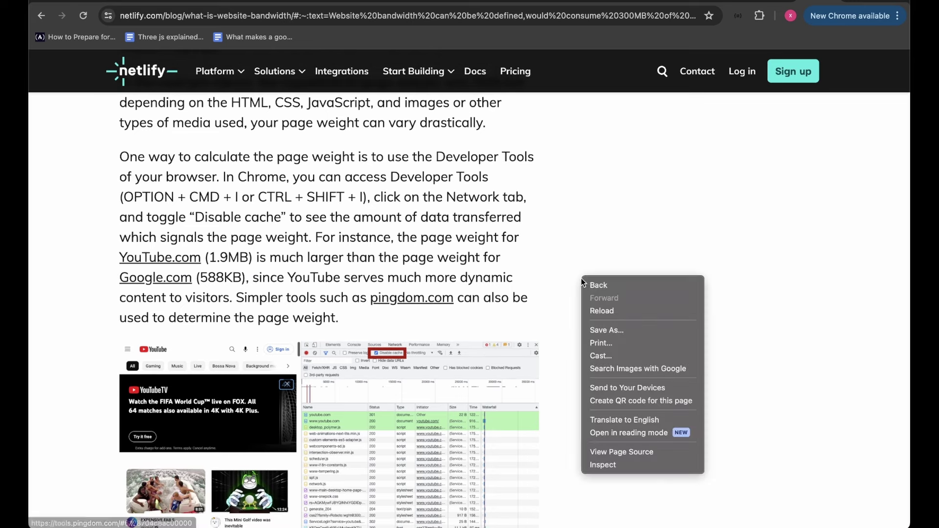
left_click(617, 467)
left_click(763, 58)
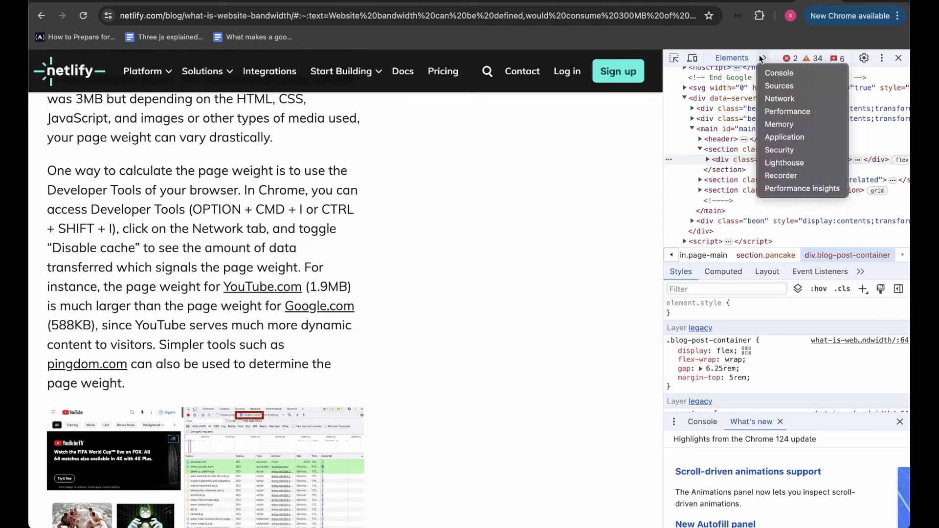
left_click(784, 94)
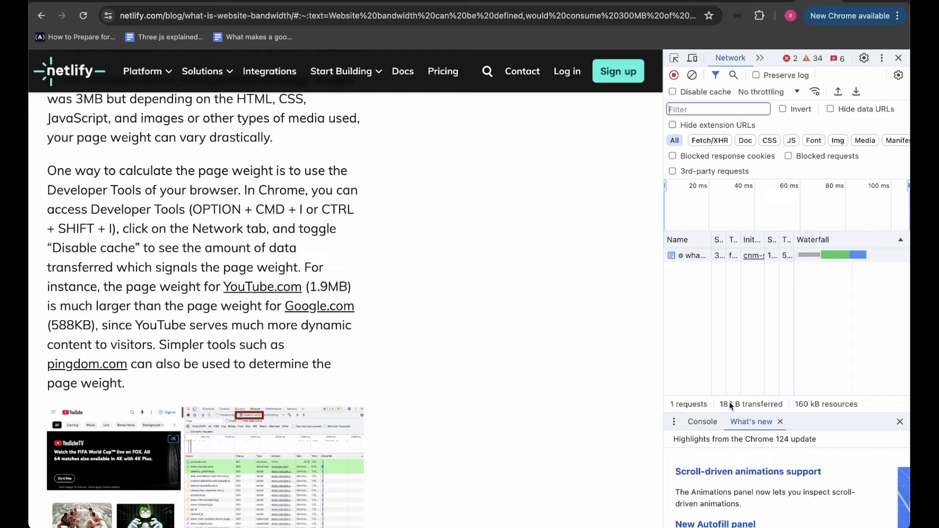
left_click(672, 92)
key("super+r")
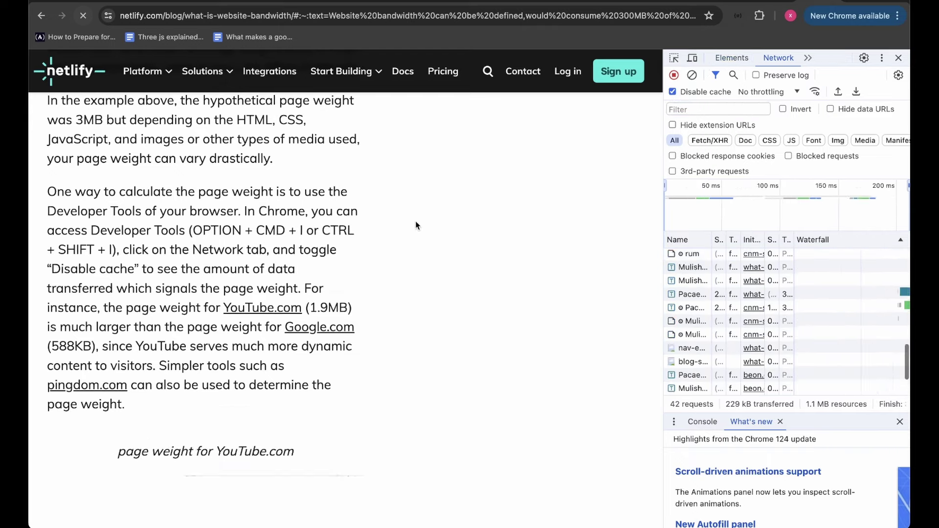